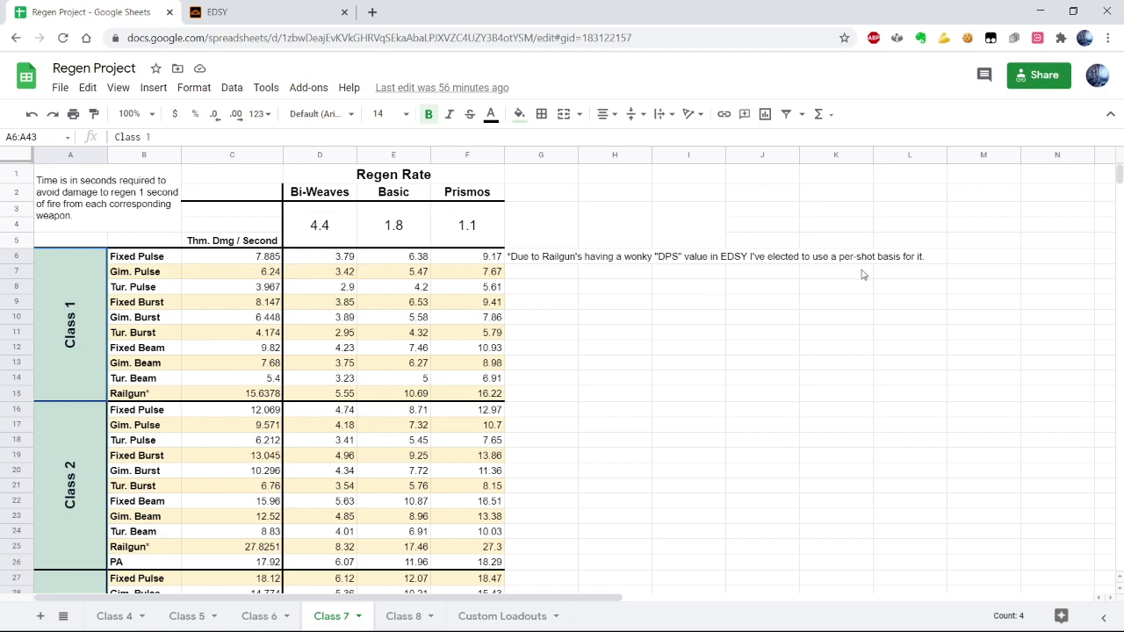
# Step: Look through the weapon regen tables on the Class 7 and Class 8 sheets
pyautogui.scroll(-5, 309, 455)
pyautogui.scroll(-3, 309, 455)
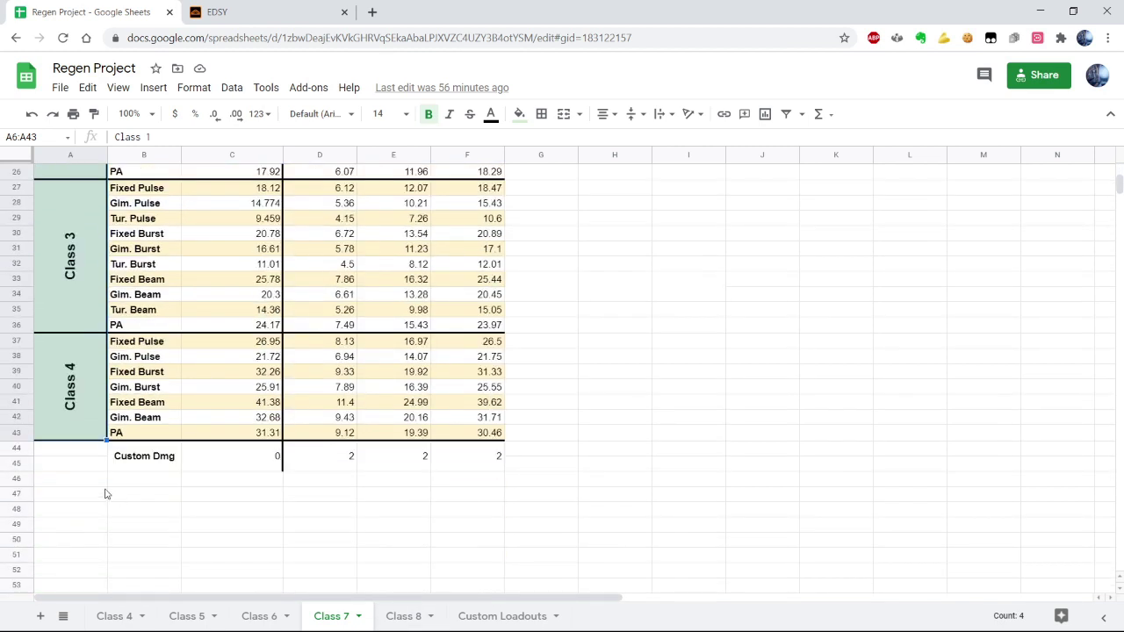
pyautogui.click(397, 620)
pyautogui.scroll(-5, 294, 420)
pyautogui.scroll(-3, 294, 420)
pyautogui.scroll(7, 290, 420)
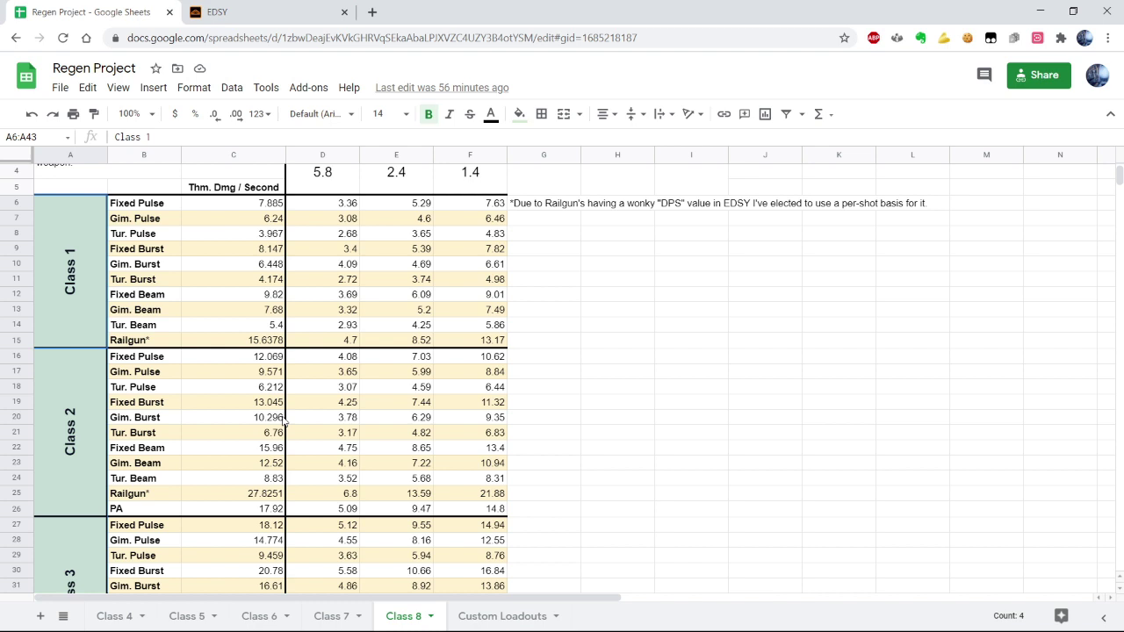
# Step: Open the Custom Loadouts sheet and examine its weapon list and the shield test case comparisons
pyautogui.hotkey('ctrl', 'pagedown')
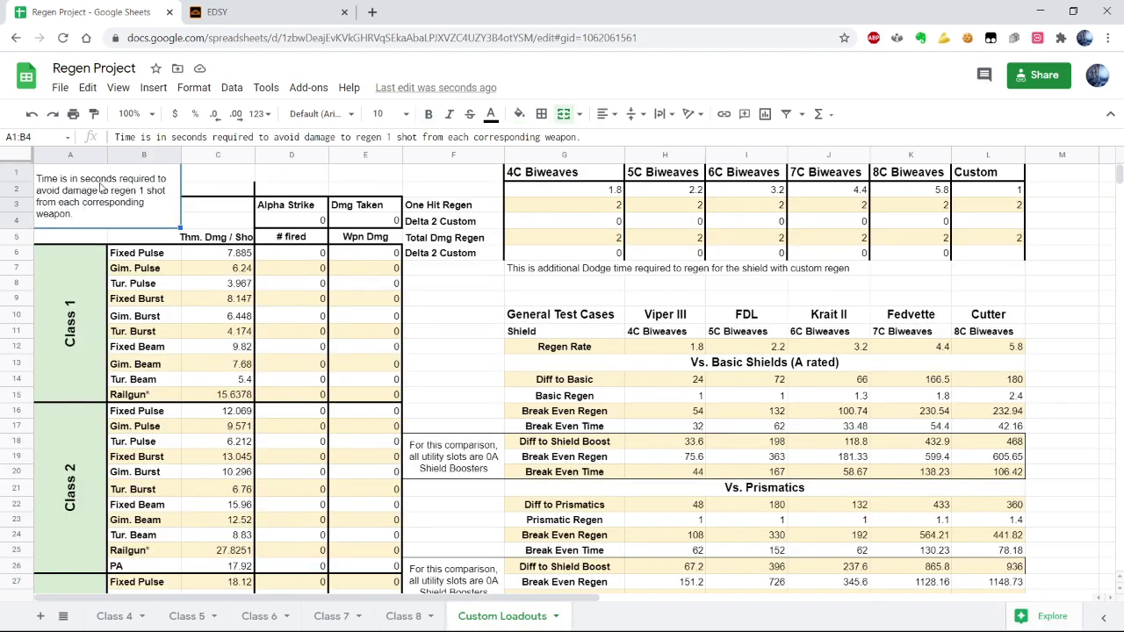
pyautogui.click(388, 412)
pyautogui.click(424, 382)
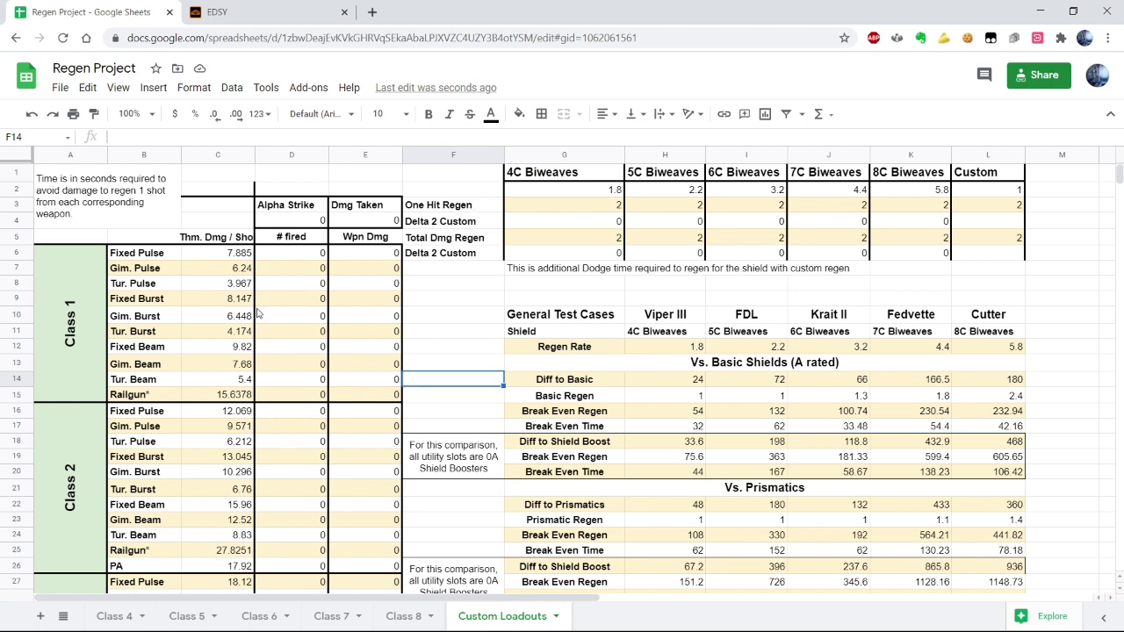
pyautogui.scroll(-2, 257, 313)
pyautogui.scroll(-3, 311, 211)
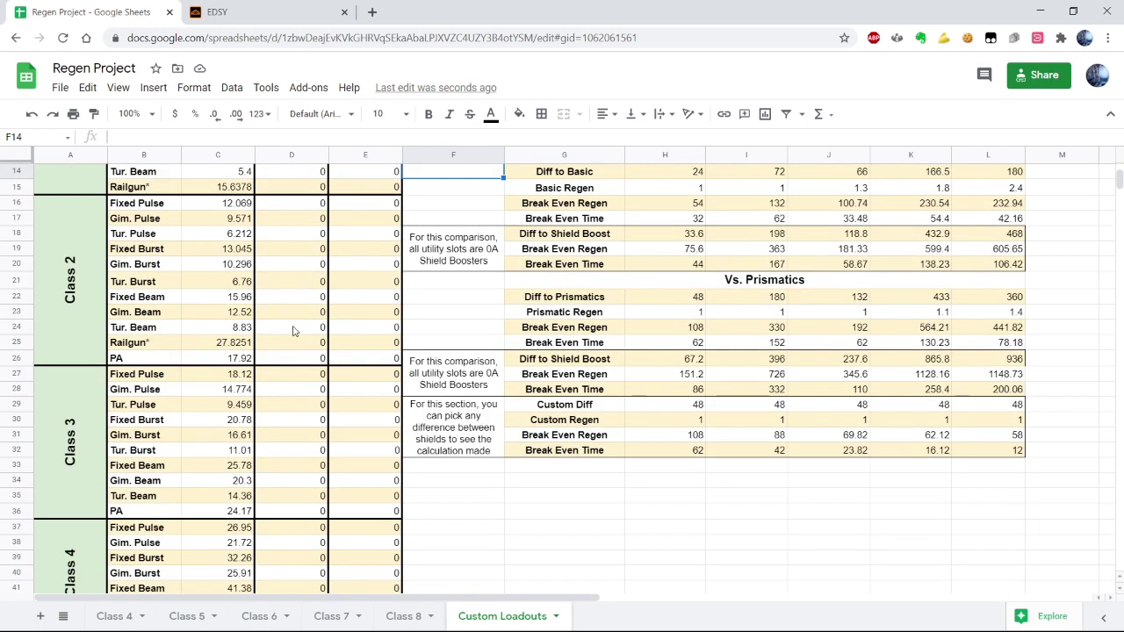
pyautogui.scroll(5, 295, 225)
pyautogui.scroll(-3, 297, 290)
pyautogui.scroll(1, 282, 313)
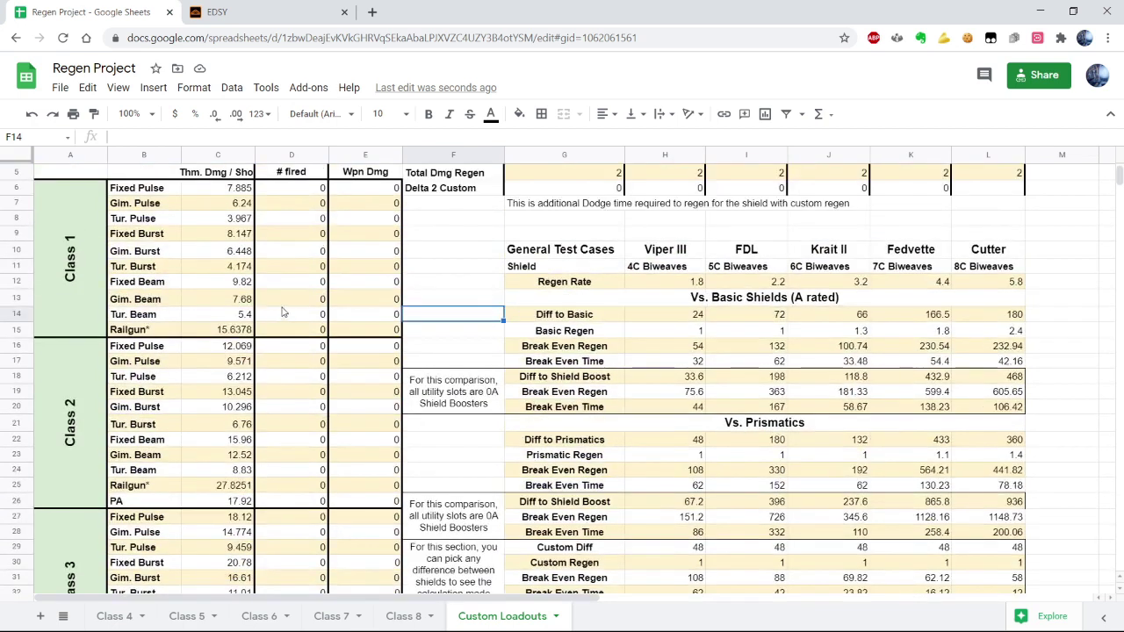
pyautogui.scroll(1, 295, 288)
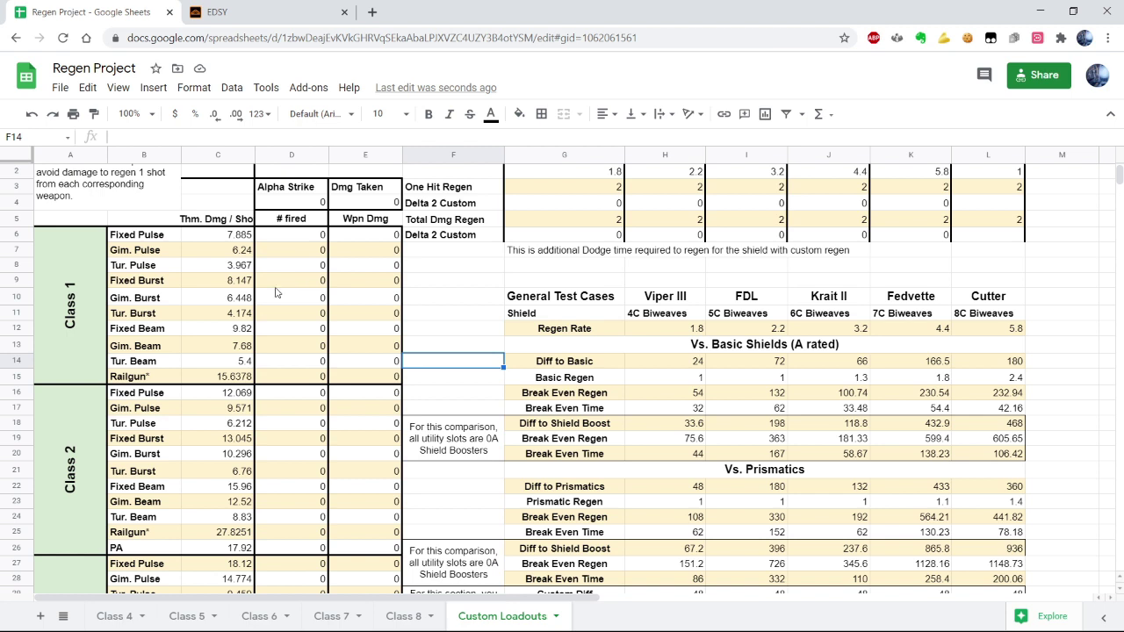
# Step: Set the number fired for the Class 2 Railgun to =4
pyautogui.click(294, 534)
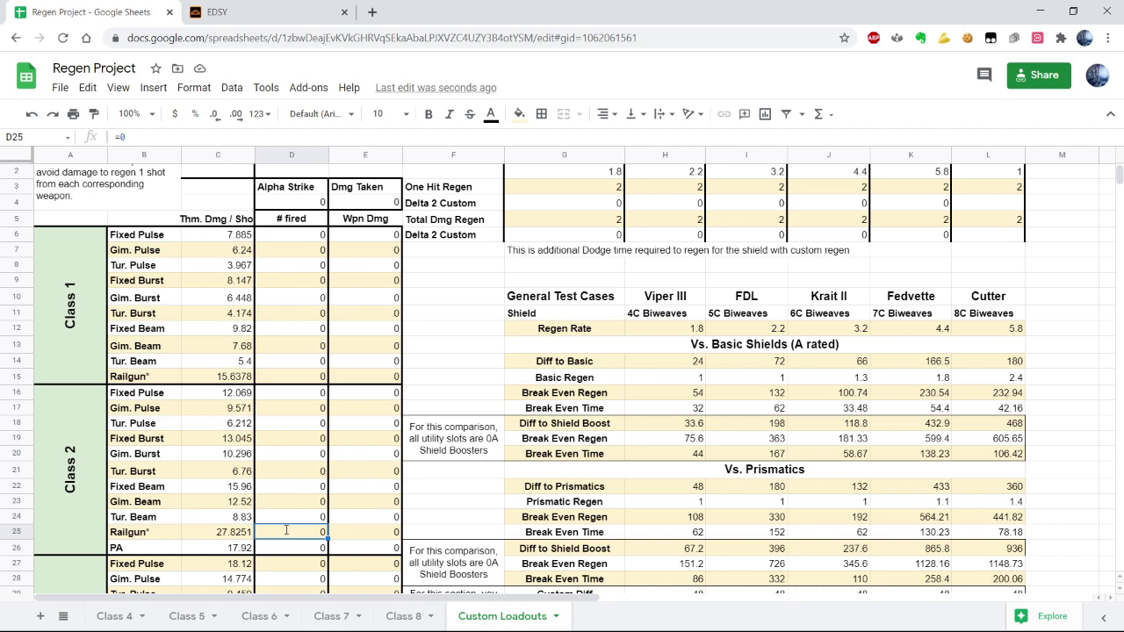
pyautogui.write('=')
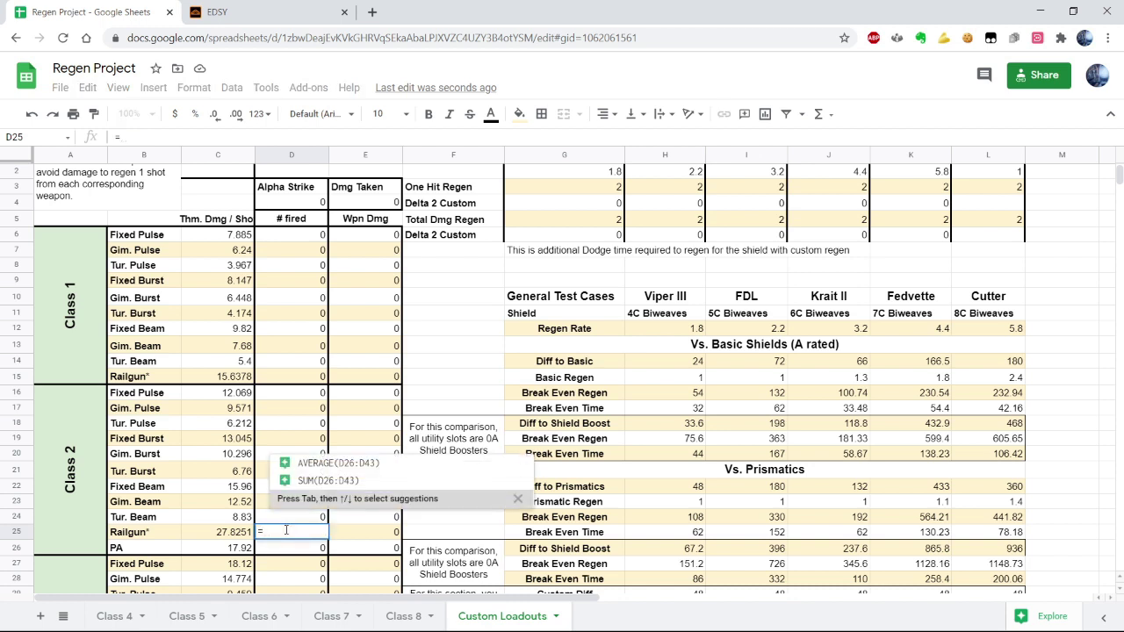
pyautogui.write('4')
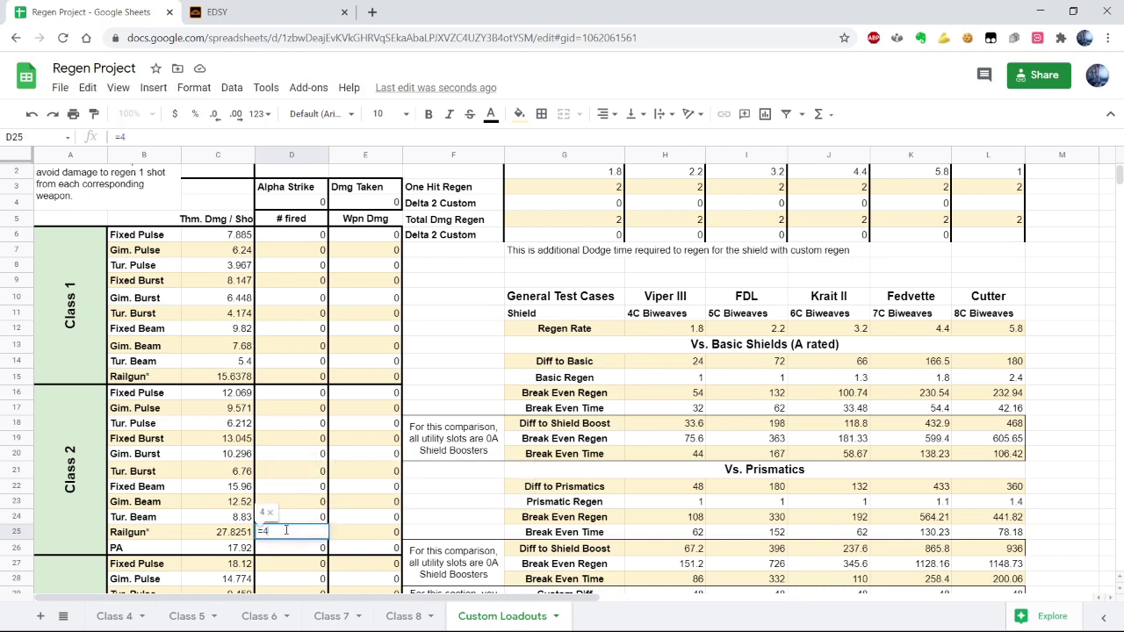
pyautogui.press('Return')
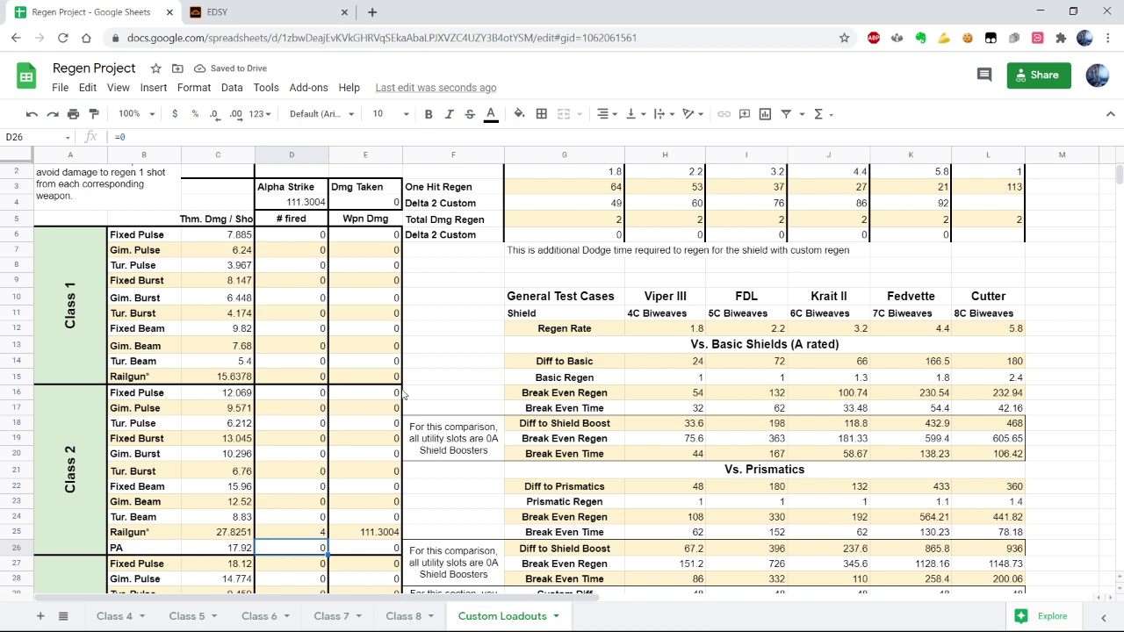
# Step: Examine the One Hit Regen times across the 4C to 8C Biweaves and Custom shields
pyautogui.scroll(1, 406, 396)
pyautogui.click(578, 206)
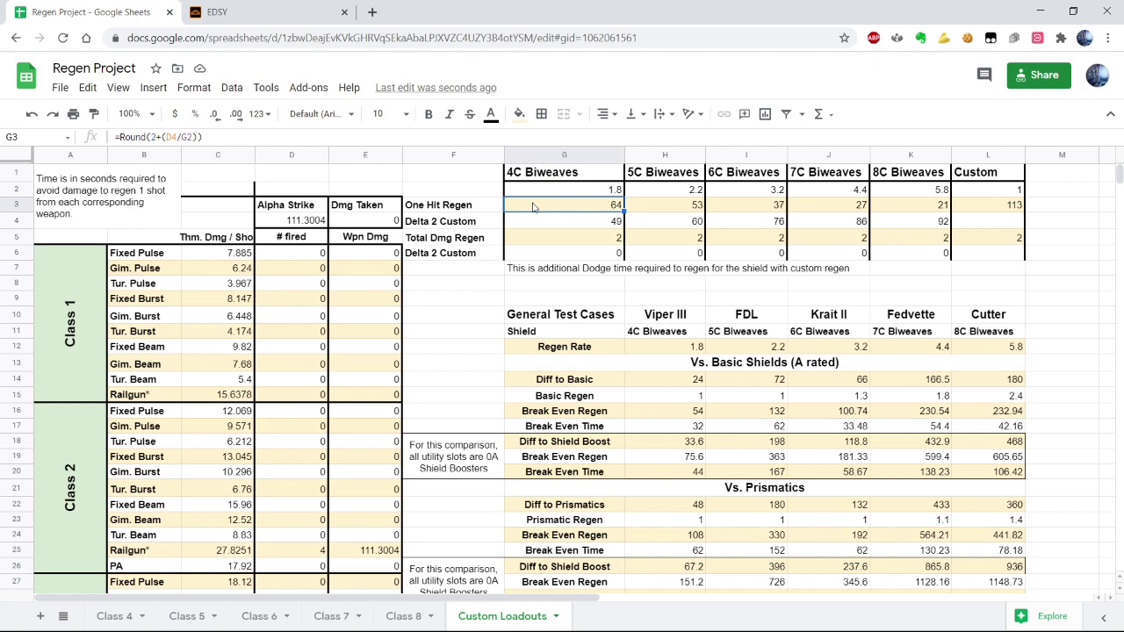
pyautogui.click(954, 207)
pyautogui.moveTo(954, 207); pyautogui.dragTo(580, 207)
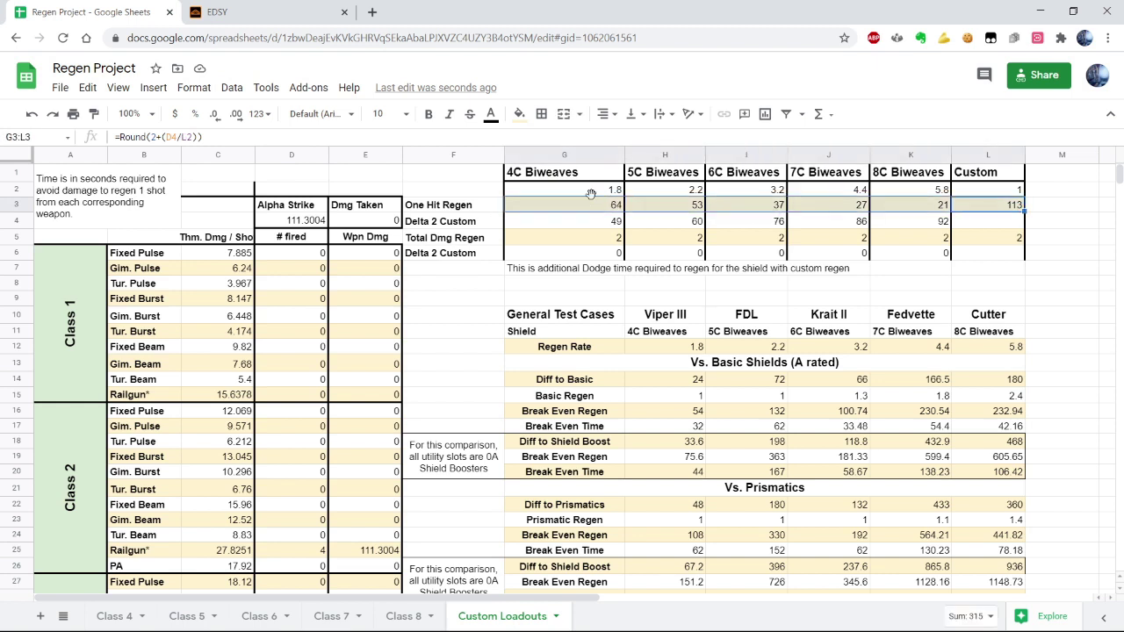
pyautogui.click(764, 207)
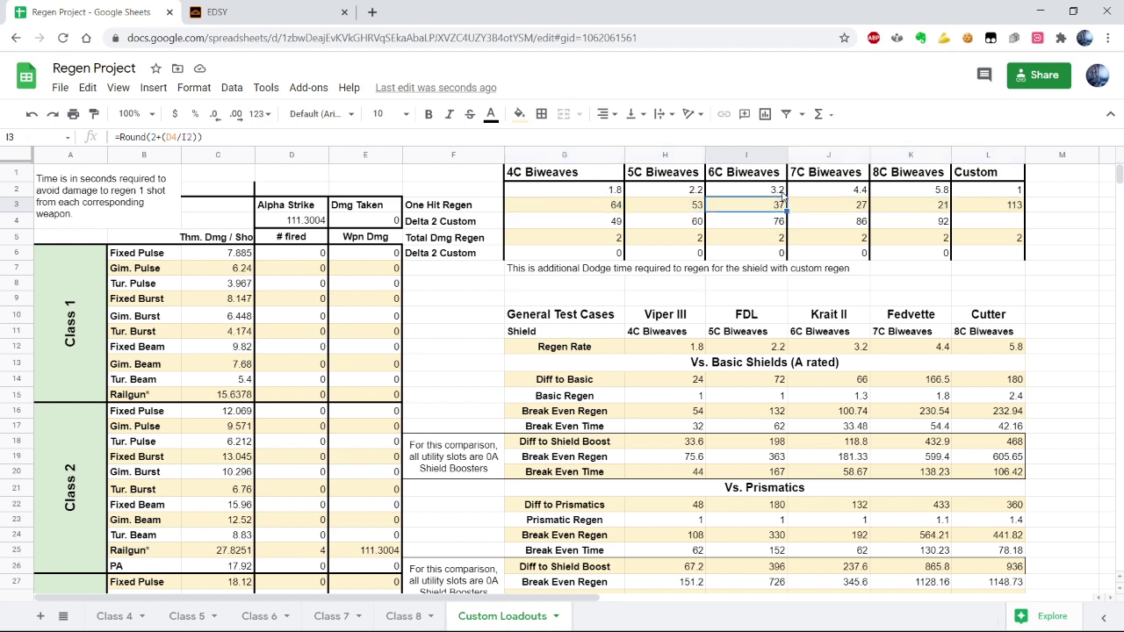
pyautogui.click(674, 213)
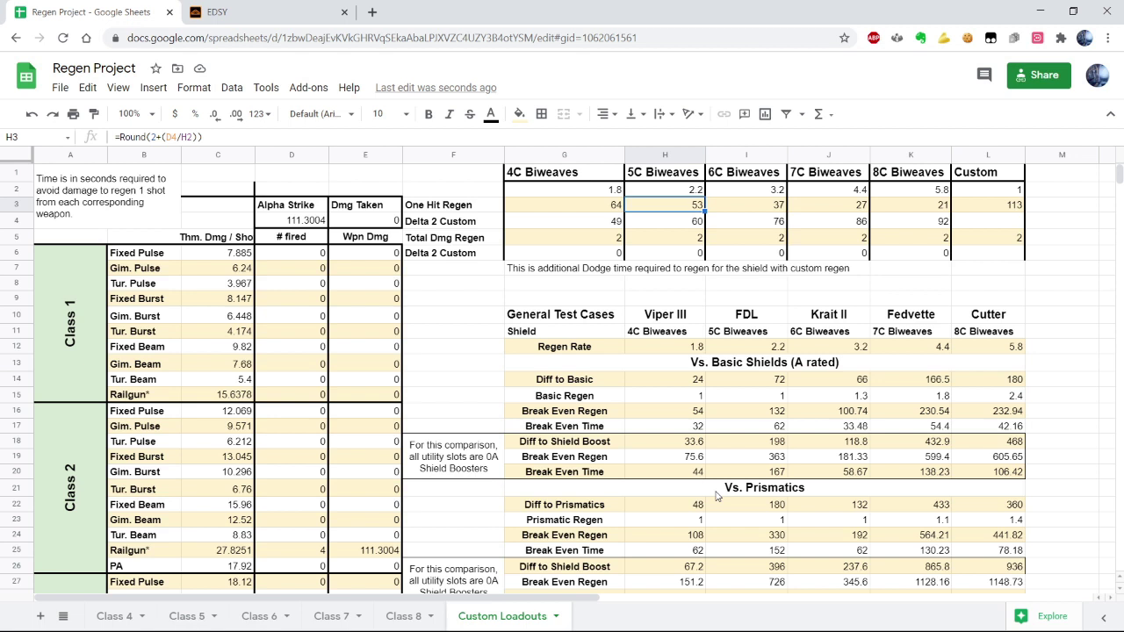
pyautogui.click(827, 206)
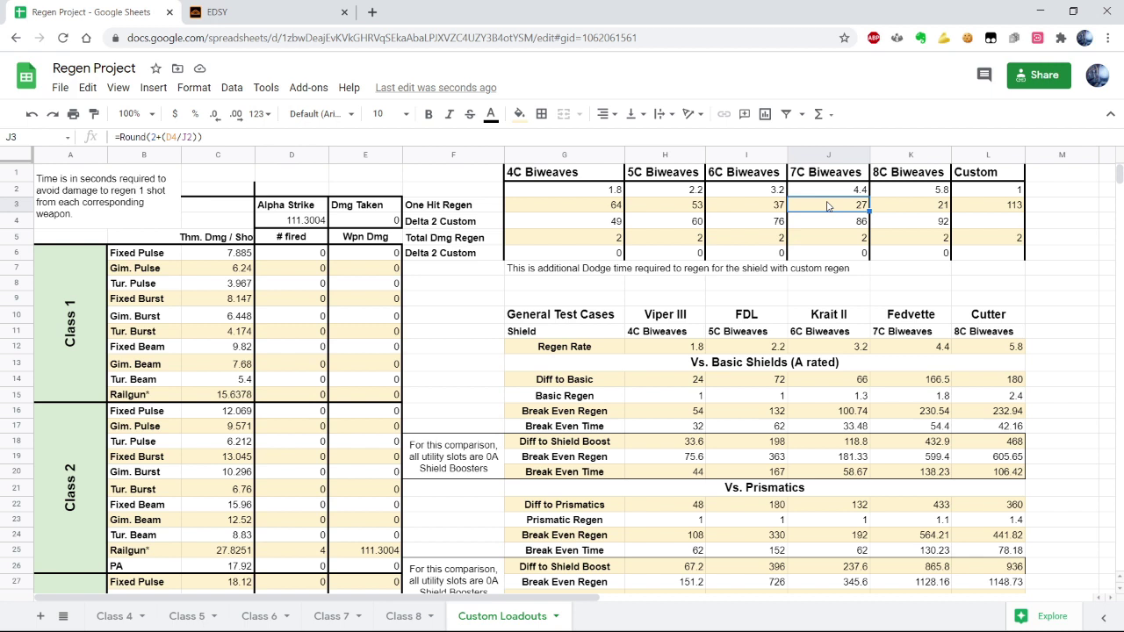
# Step: Reset the number fired for the Class 2 Railgun to 0
pyautogui.click(295, 548)
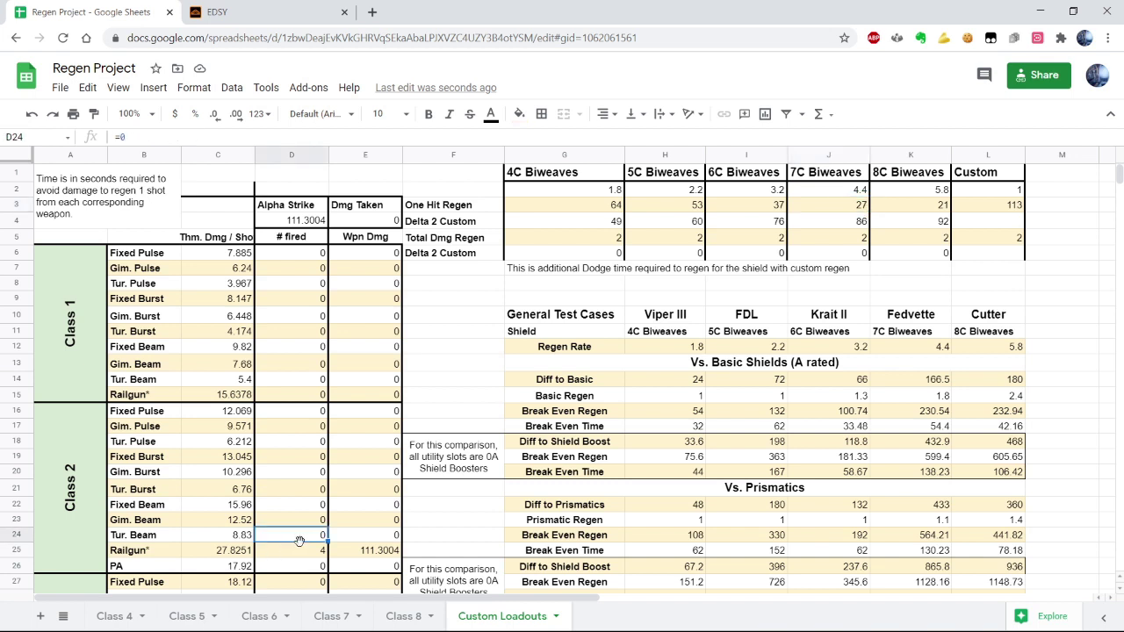
pyautogui.write('0')
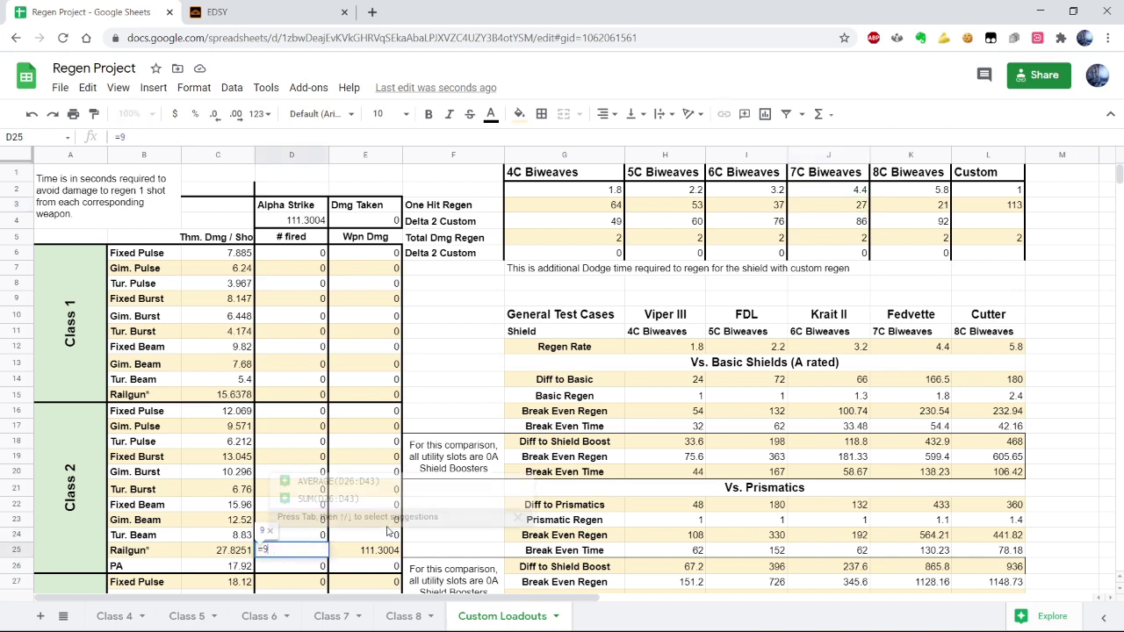
pyautogui.press('Return')
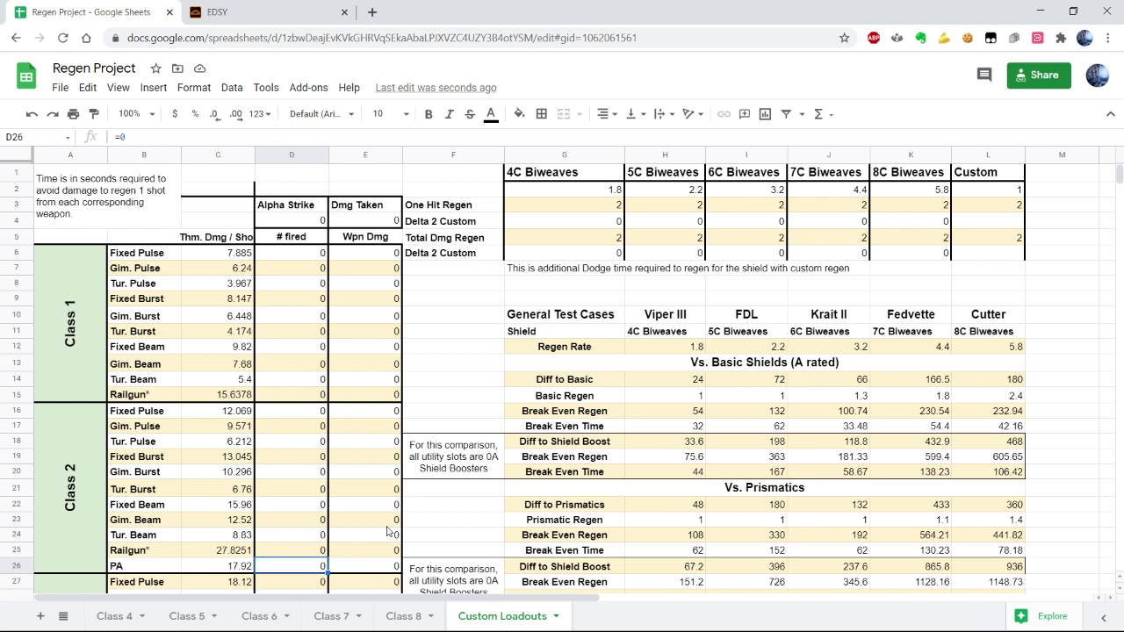
# Step: Set the number fired to =3 for the Class 1 Gim. Beam and =1 for the Class 2 Fixed Burst, and check the 6C Biweaves One Hit Regen
pyautogui.click(306, 366)
pyautogui.write('=3')
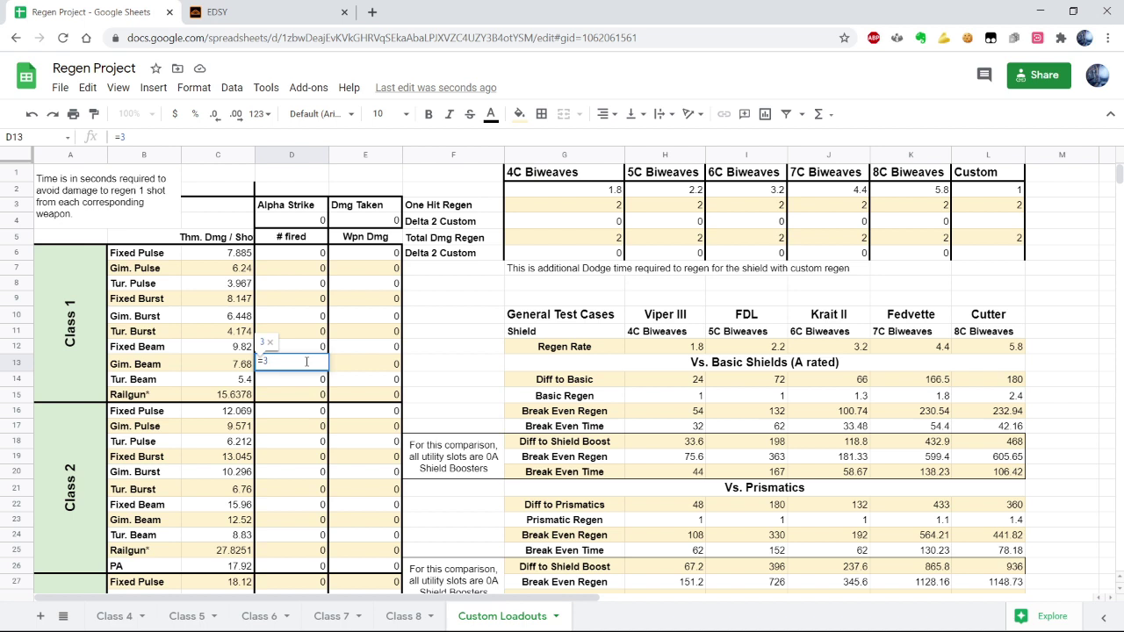
pyautogui.press('Return')
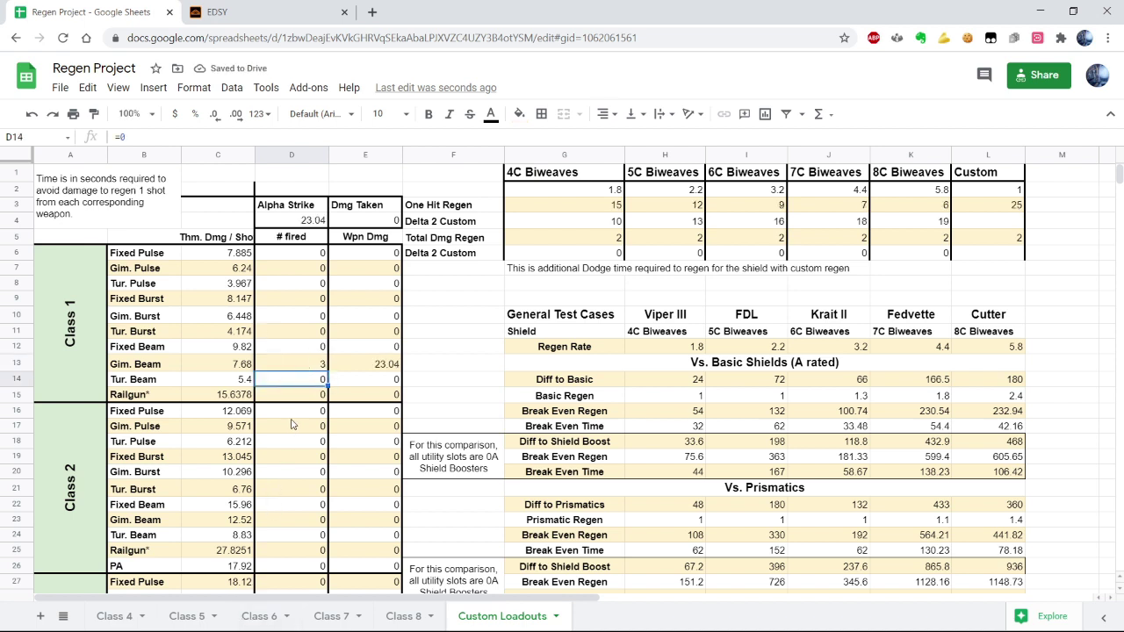
pyautogui.click(290, 455)
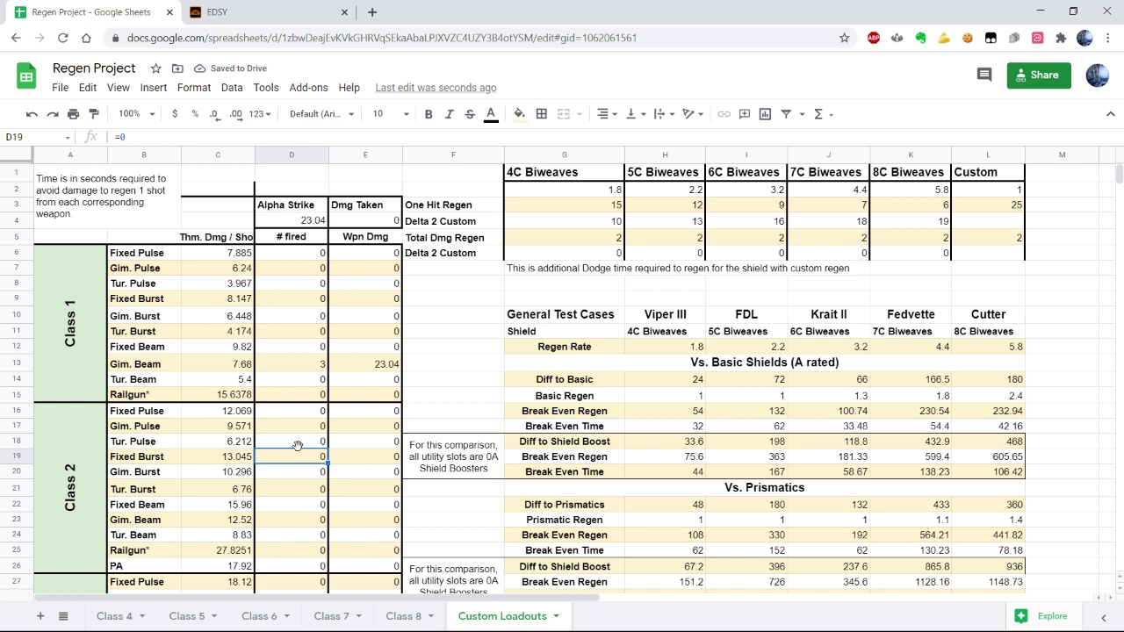
pyautogui.write('=1')
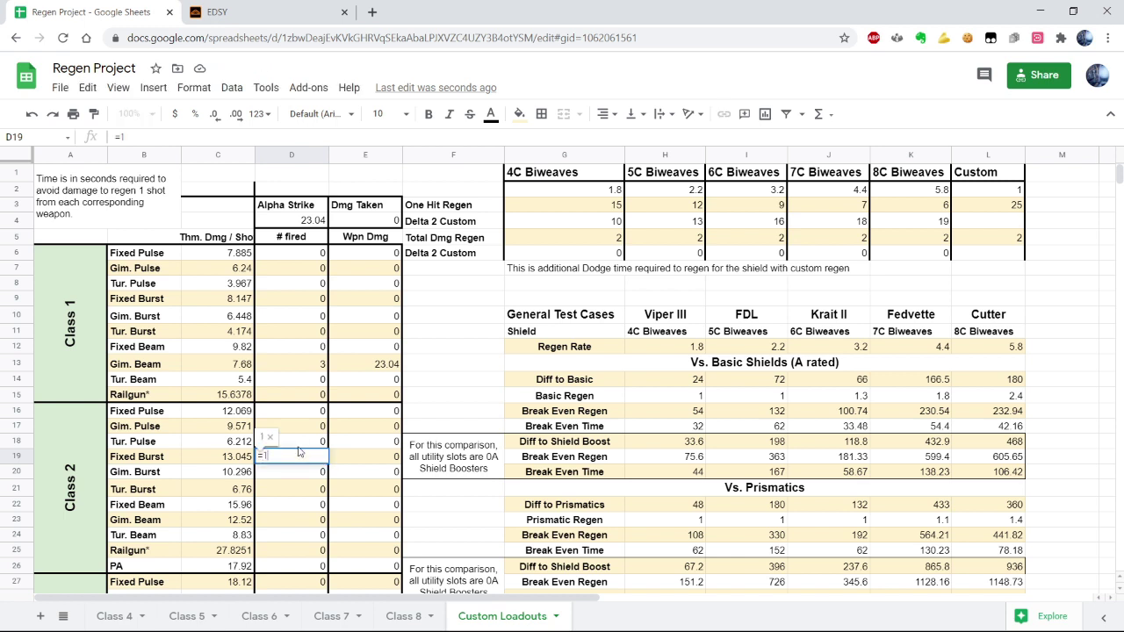
pyautogui.press('Return')
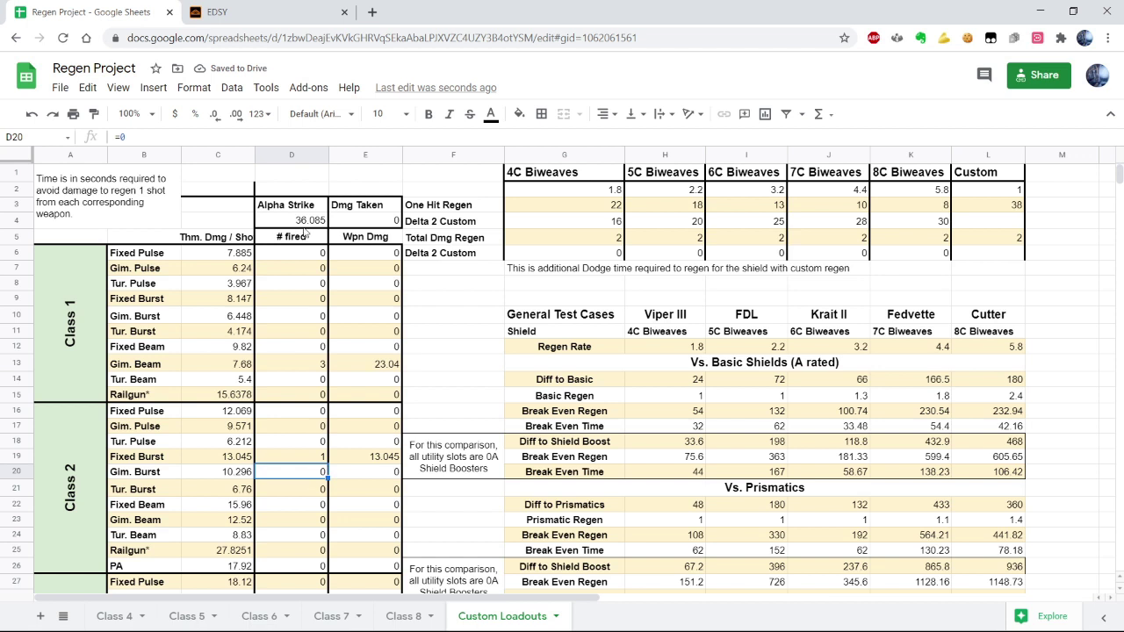
pyautogui.click(777, 194)
pyautogui.click(777, 203)
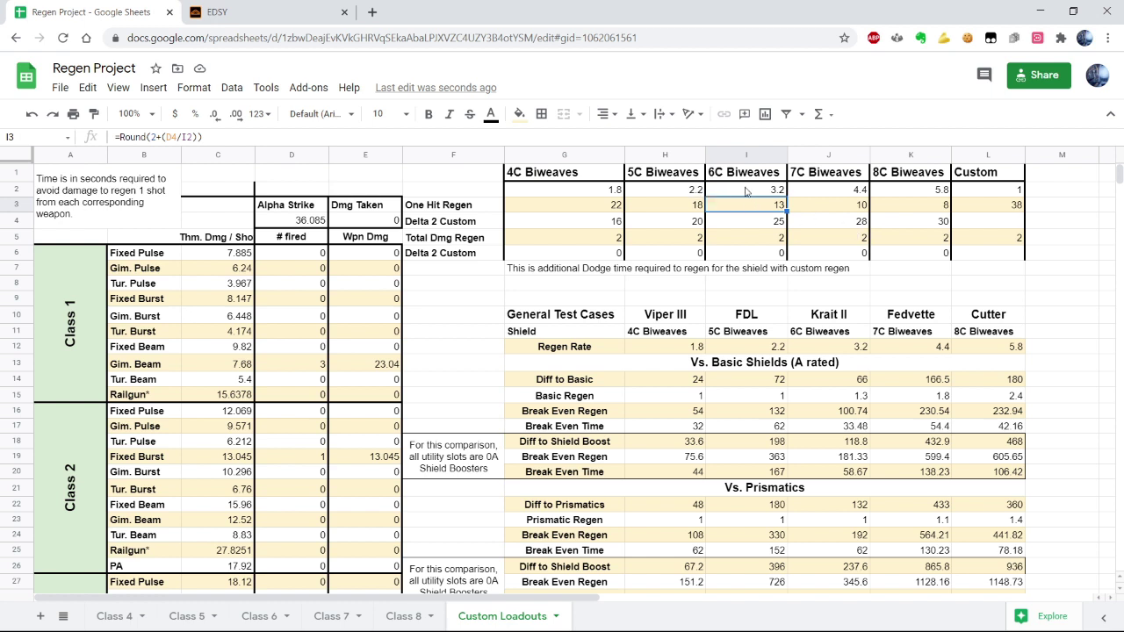
# Step: Switch to EDSY to review the ships' hardpoints in the shipyard list, and return to the Regen Project spreadsheet
pyautogui.click(237, 12)
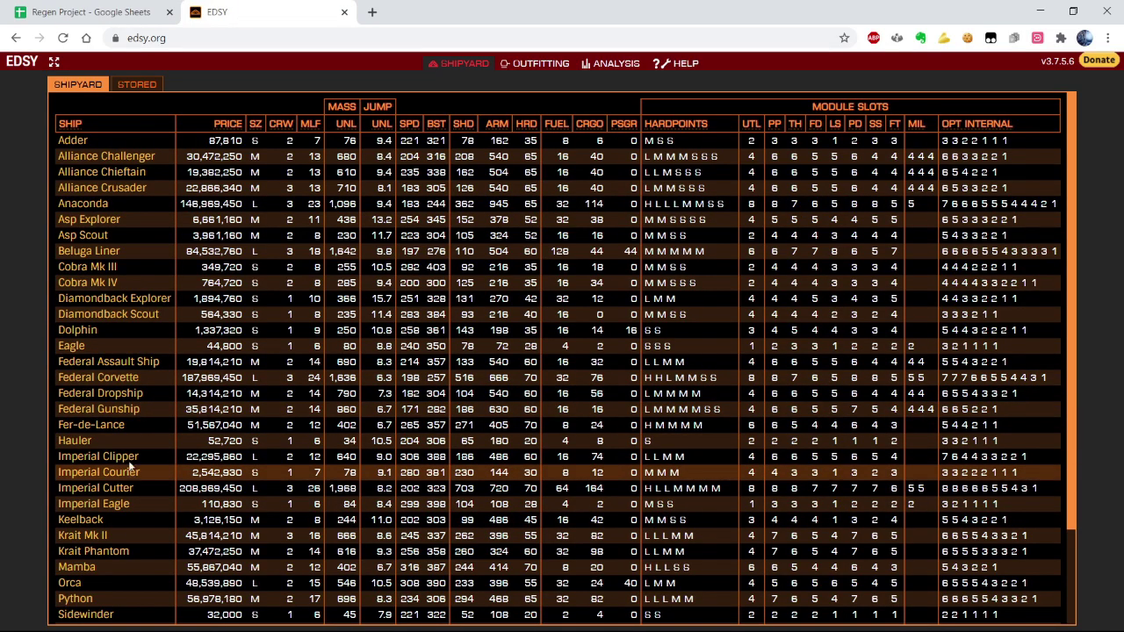
pyautogui.scroll(-2, 127, 466)
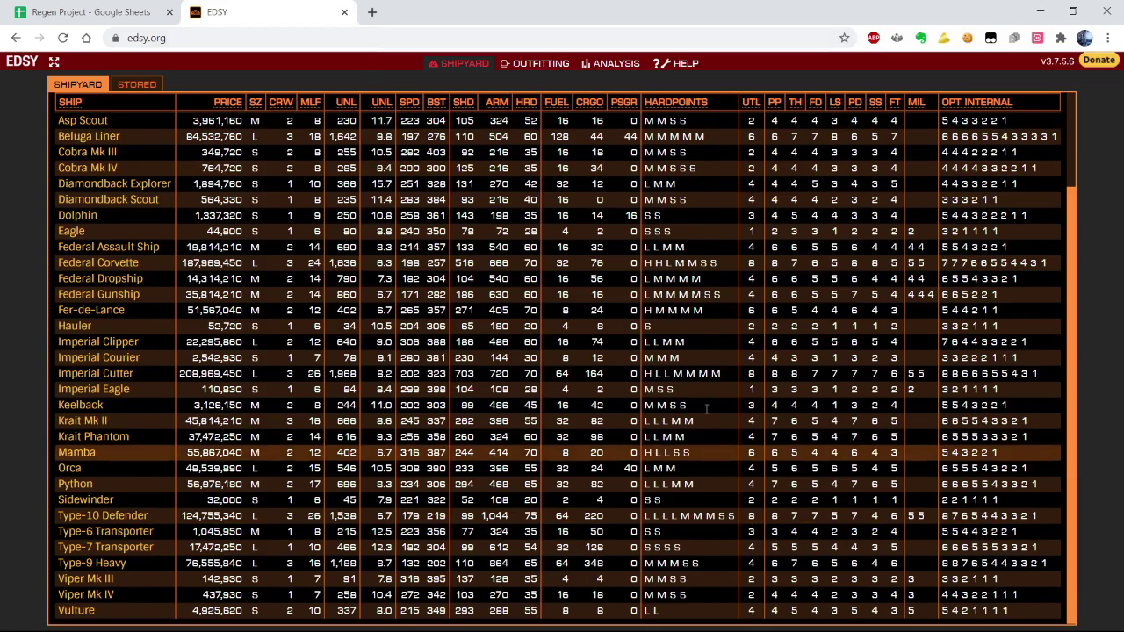
pyautogui.click(102, 12)
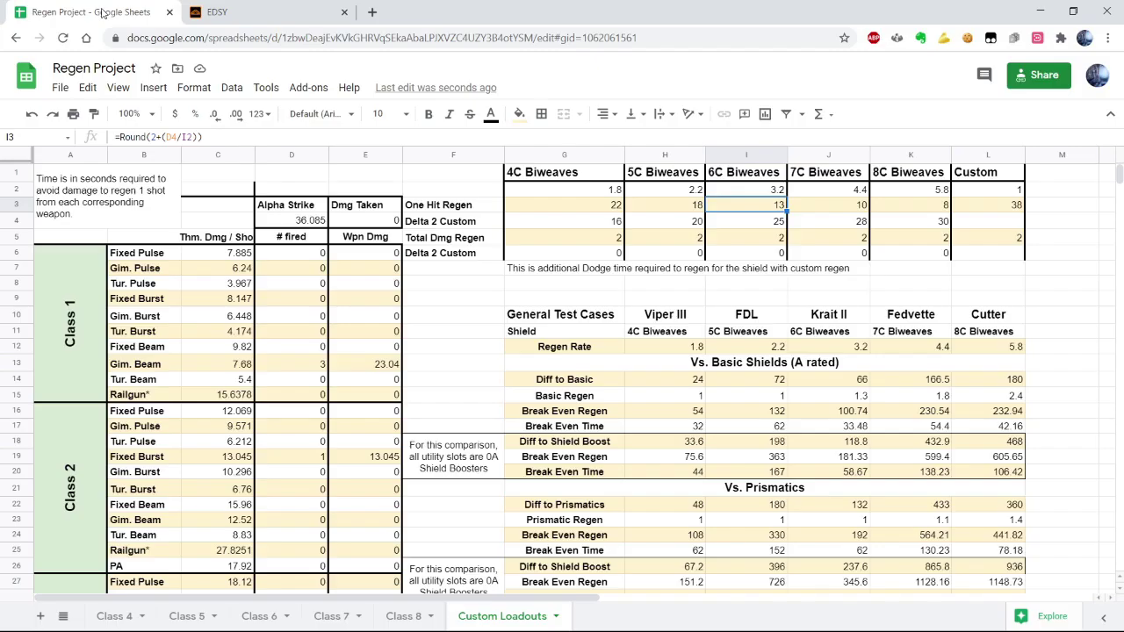
# Step: Reset the number fired to 0 for the Class 2 Fixed Burst and the Class 1 Gim. Beam
pyautogui.click(322, 457)
pyautogui.write('0')
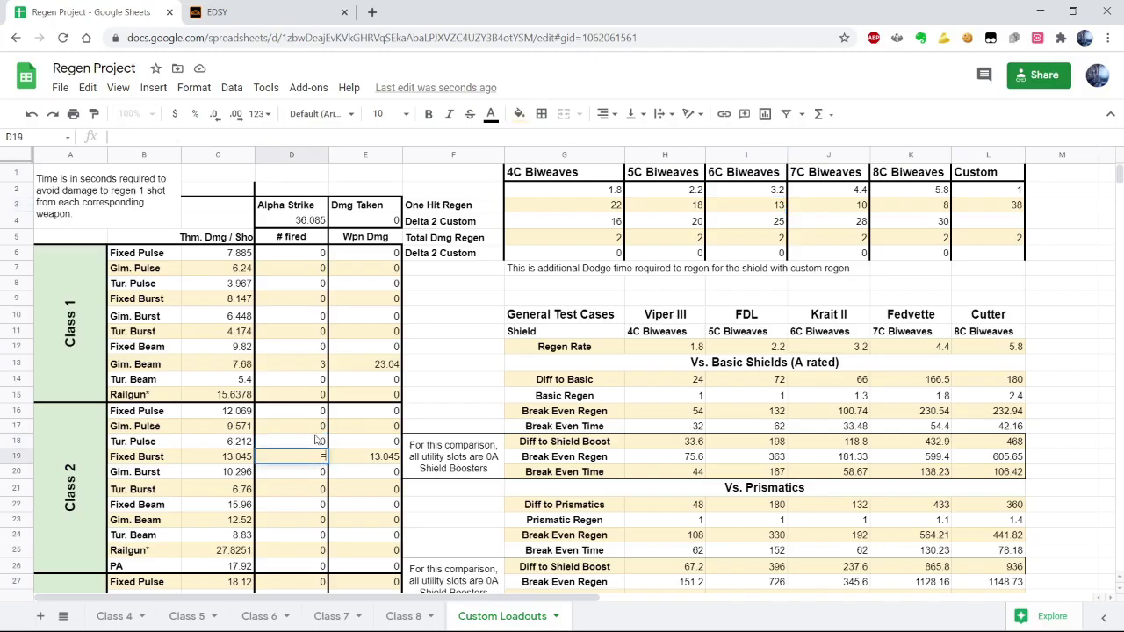
pyautogui.press('Return')
pyautogui.press('Up')
pyautogui.press('Up')
pyautogui.press('Up')
pyautogui.press('Up')
pyautogui.press('Up')
pyautogui.press('Up')
pyautogui.press('Up')
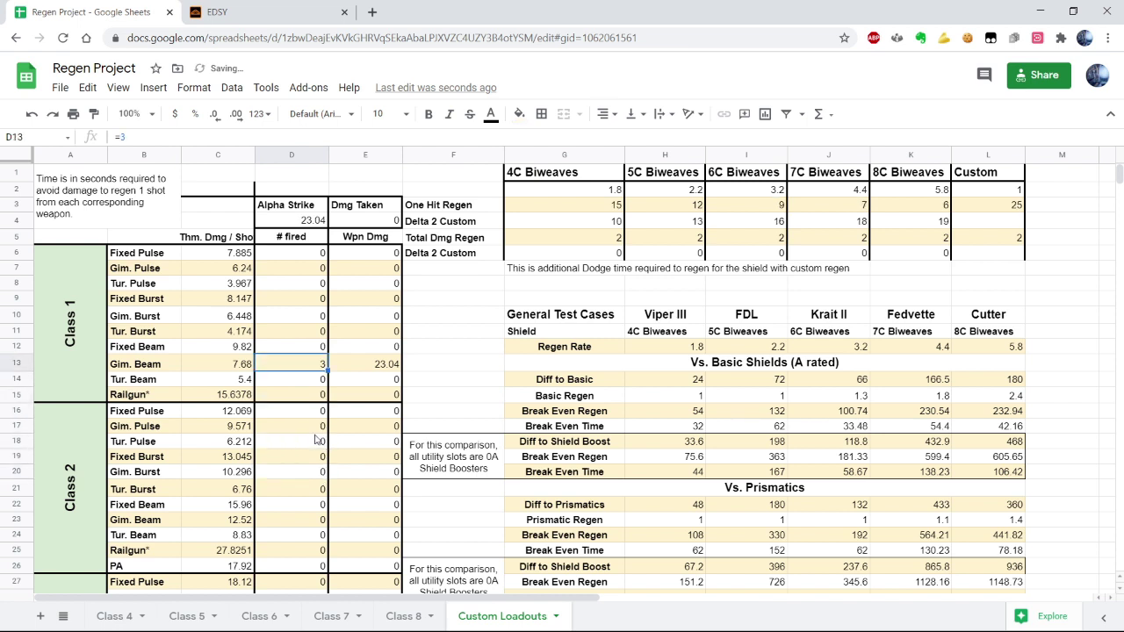
pyautogui.write('0')
pyautogui.press('Return')
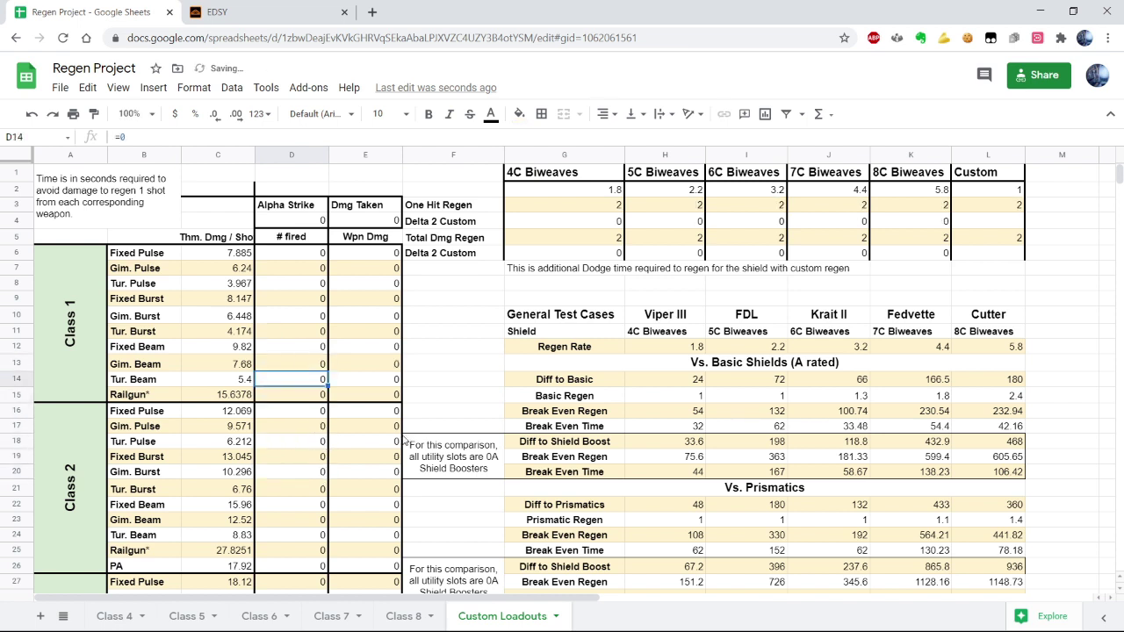
# Step: Set the number fired for the Class 2 Fixed Burst to 2
pyautogui.press('Down')
pyautogui.press('Down')
pyautogui.press('Down')
pyautogui.press('Up')
pyautogui.press('Down')
pyautogui.press('Down')
pyautogui.press('Down')
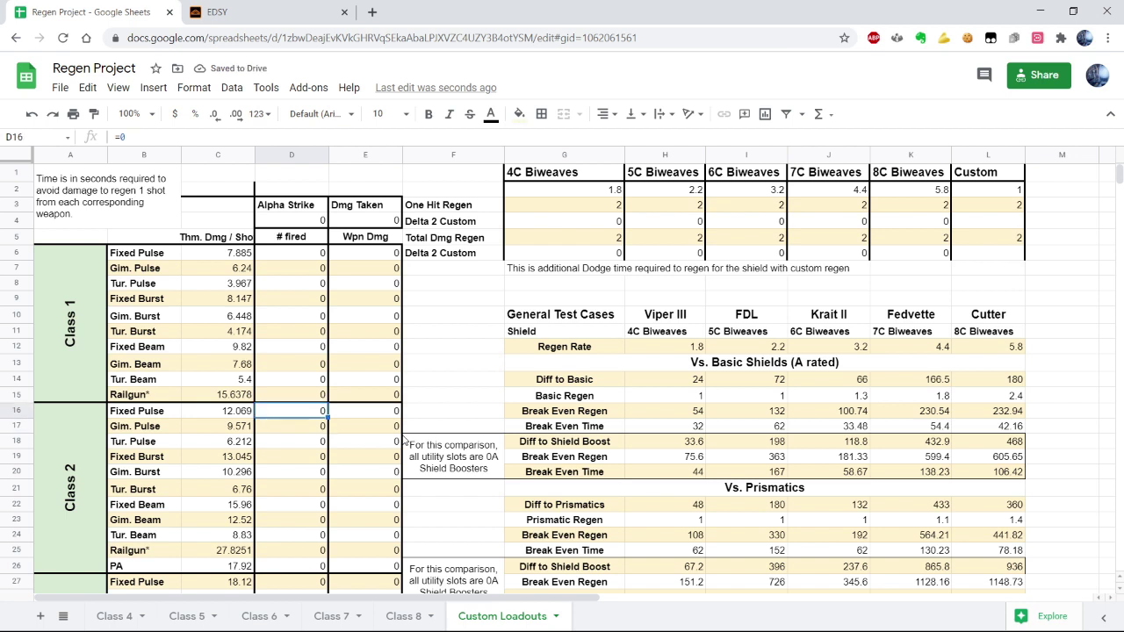
pyautogui.write('2')
pyautogui.press('Return')
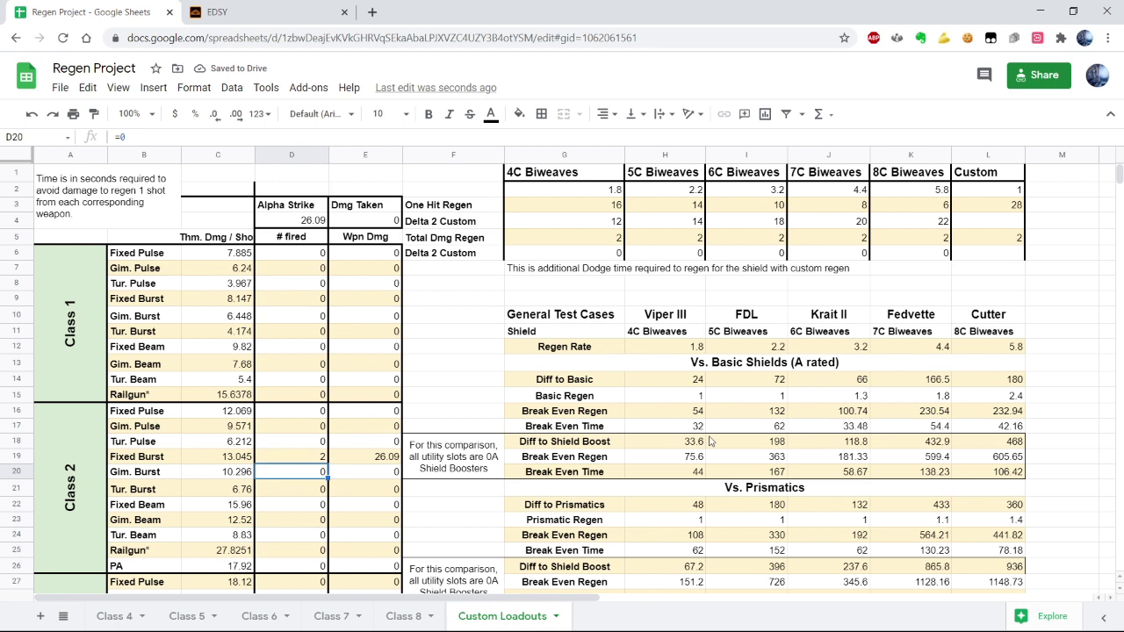
pyautogui.scroll(-3, 293, 389)
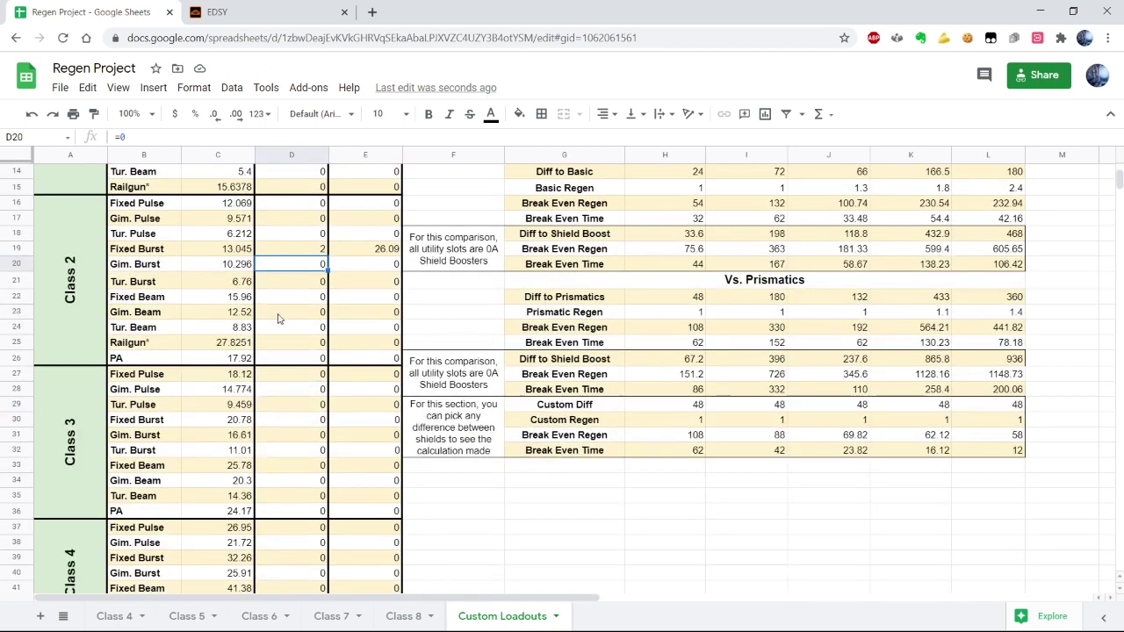
pyautogui.scroll(1, 297, 339)
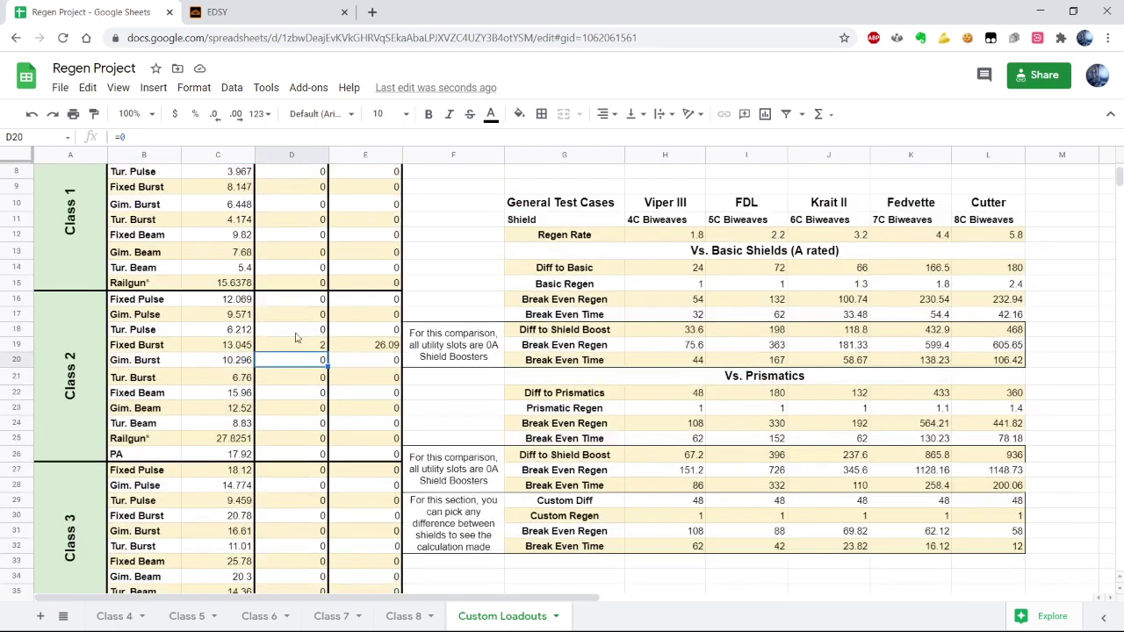
# Step: Reset the number fired for the Class 2 Fixed Burst to 0
pyautogui.click(312, 348)
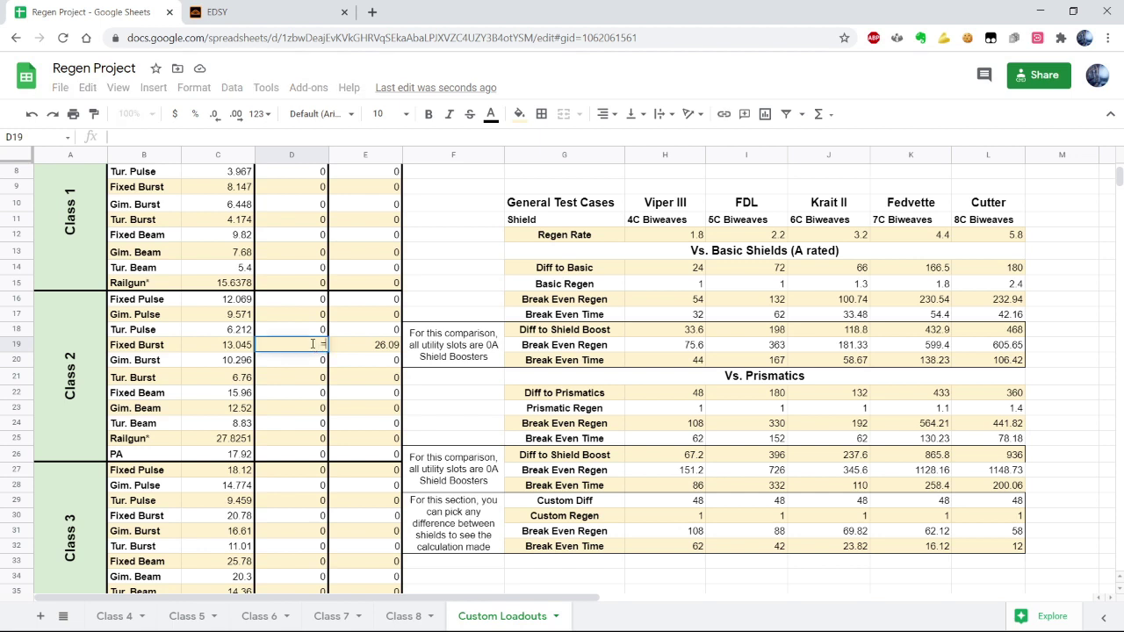
pyautogui.write('0')
pyautogui.press('Return')
# Step: Examine the 7C and 8C Biweaves regen columns and the Fedvette and Cutter general test cases
pyautogui.scroll(2, 290, 339)
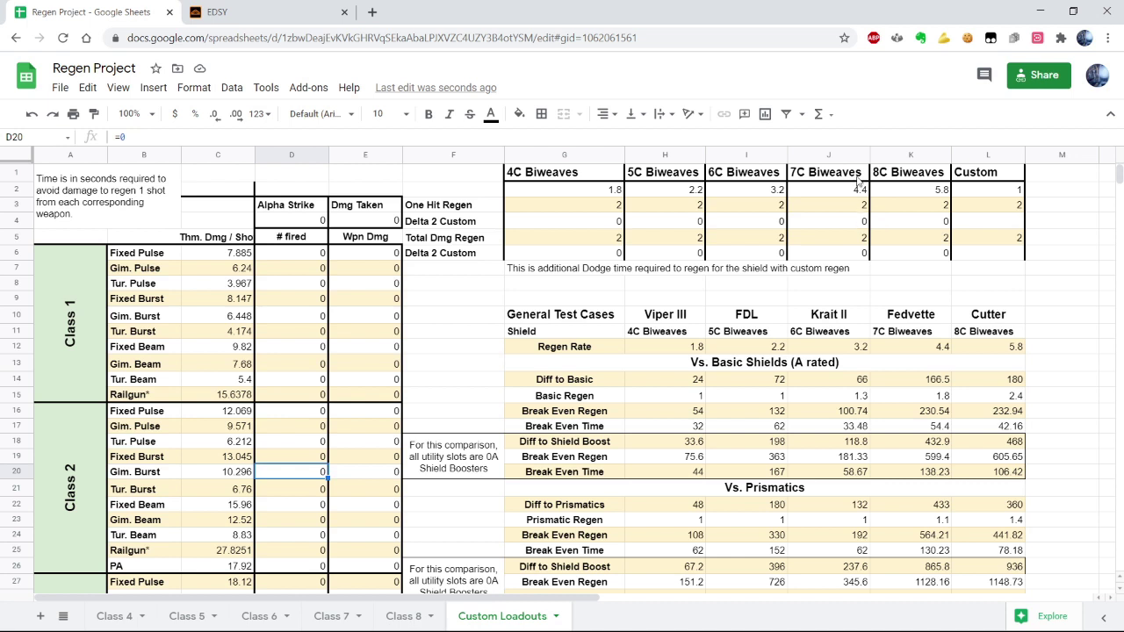
pyautogui.click(854, 176)
pyautogui.moveTo(850, 206); pyautogui.dragTo(899, 183)
pyautogui.click(901, 180)
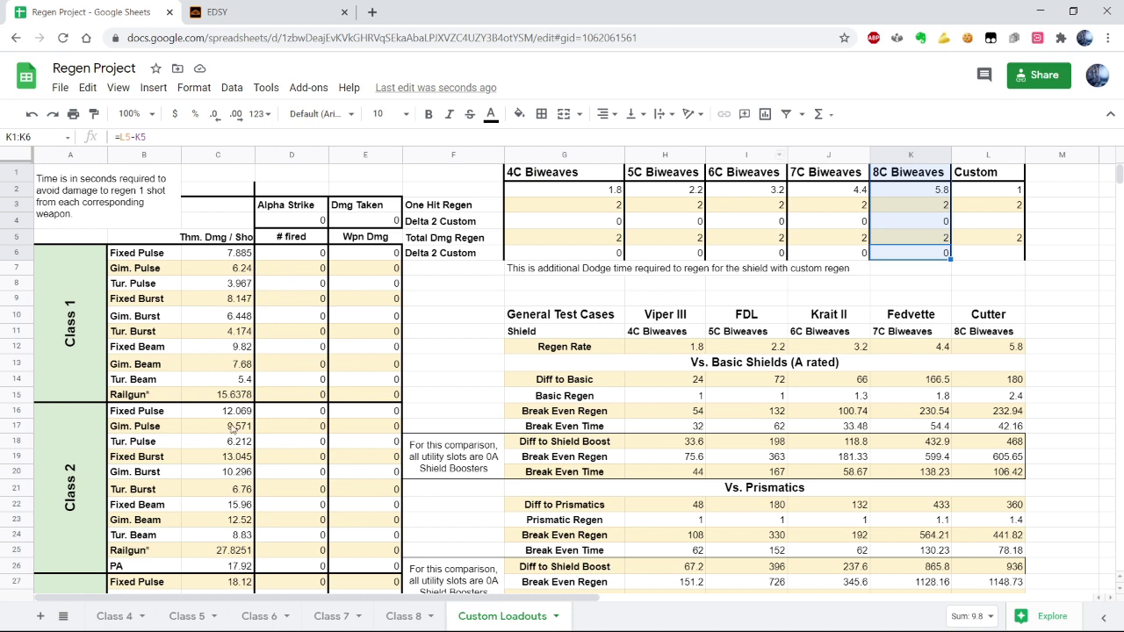
pyautogui.click(278, 446)
pyautogui.click(266, 428)
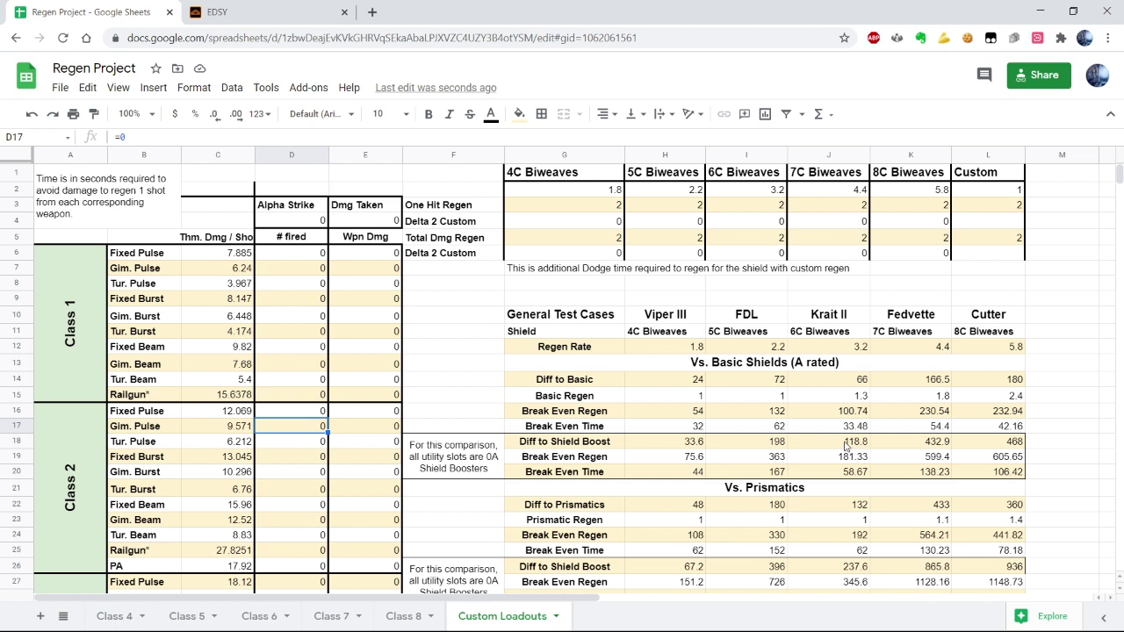
pyautogui.click(931, 316)
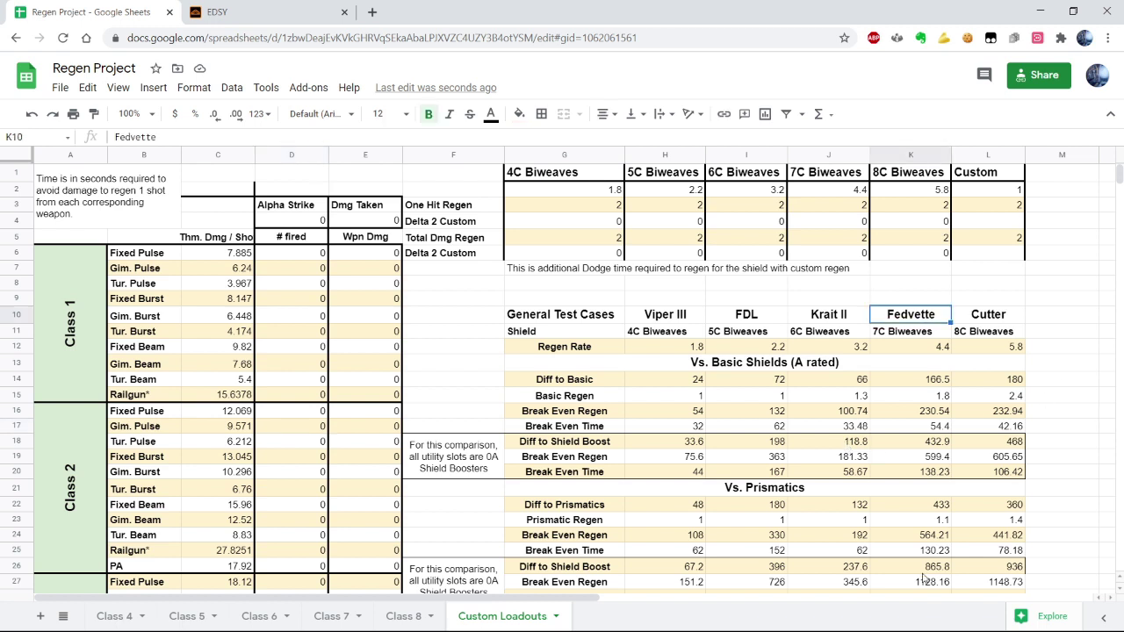
pyautogui.click(1017, 318)
# Step: Review the weapon damage table from Class 1 through Class 4 and return to the Class 1 Gim. Burst number fired
pyautogui.click(238, 347)
pyautogui.scroll(-1, 274, 331)
pyautogui.scroll(-5, 275, 332)
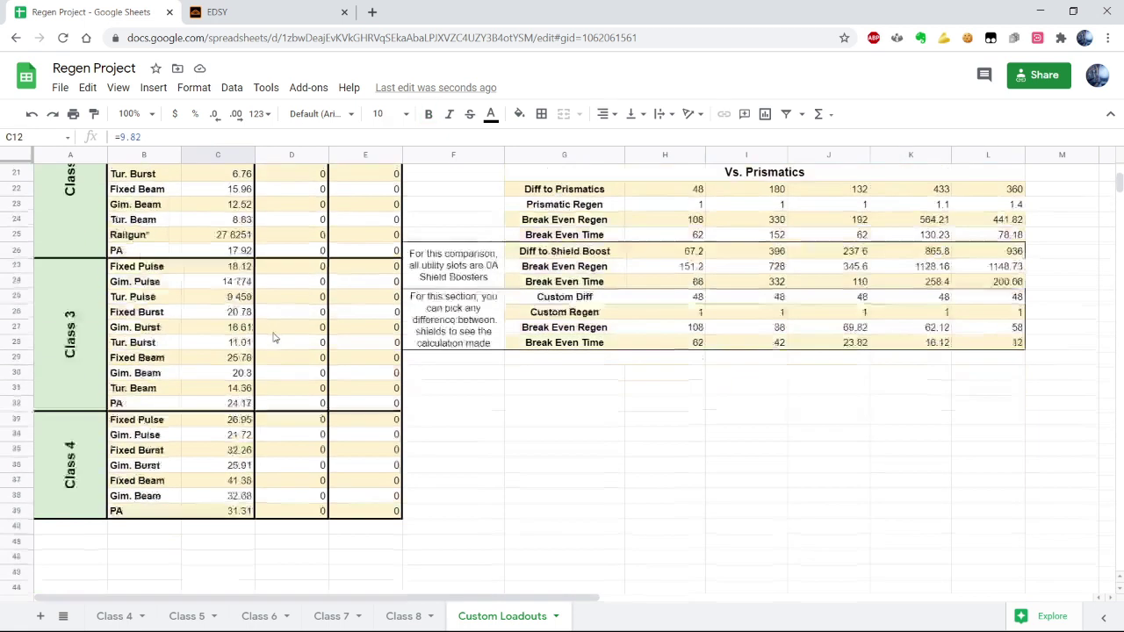
pyautogui.scroll(6, 284, 321)
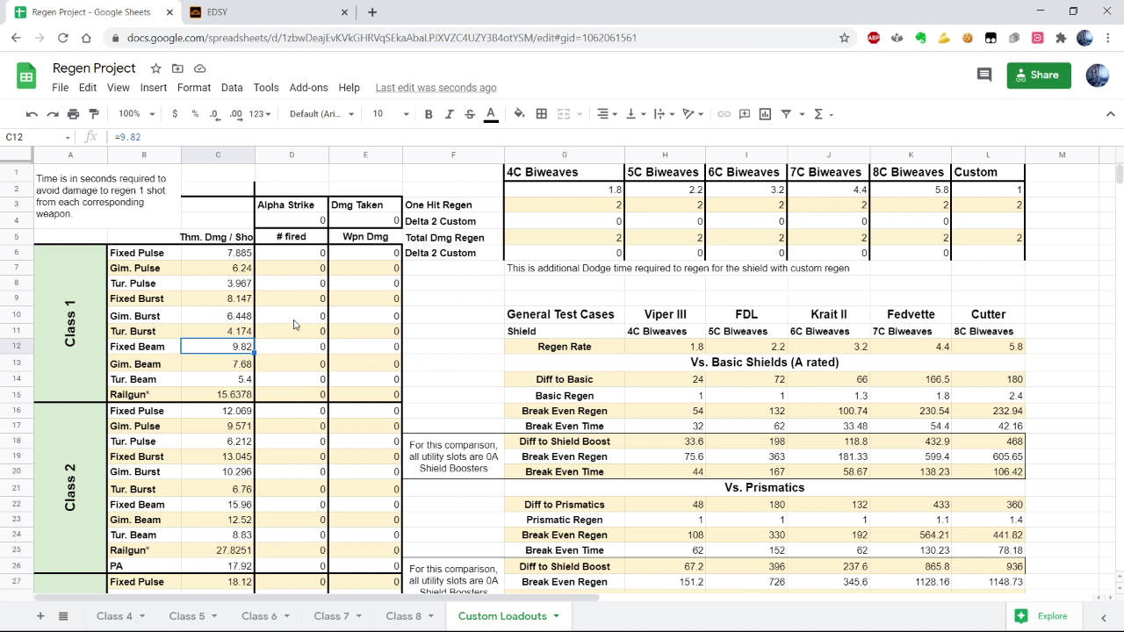
pyautogui.click(295, 318)
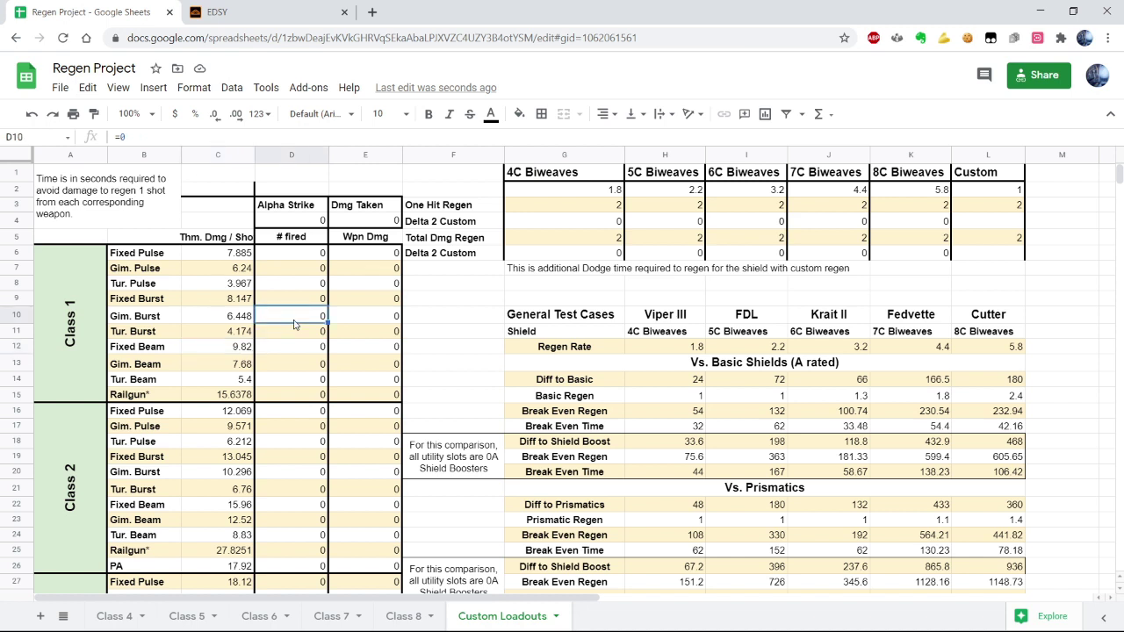